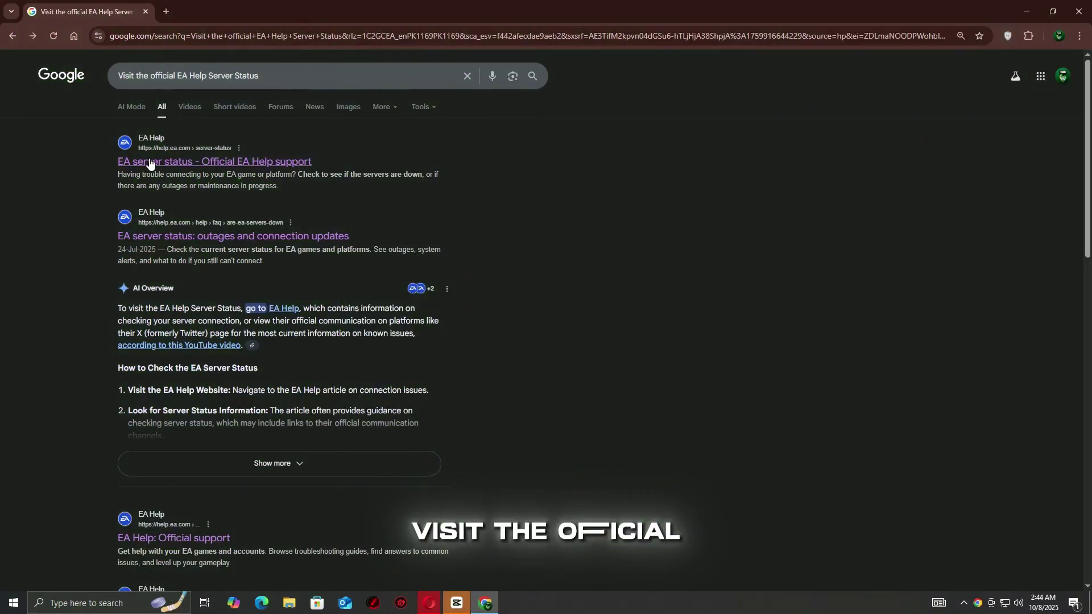
Open the official EA server status page and confirm skate. shows as Online
click(152, 158)
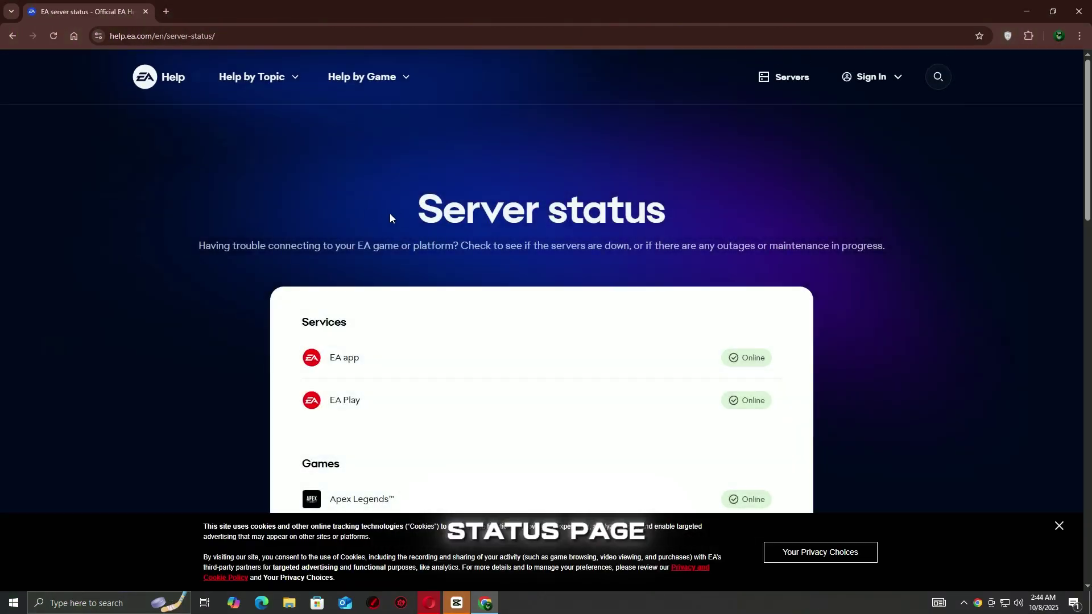
drag(402, 213, 642, 210)
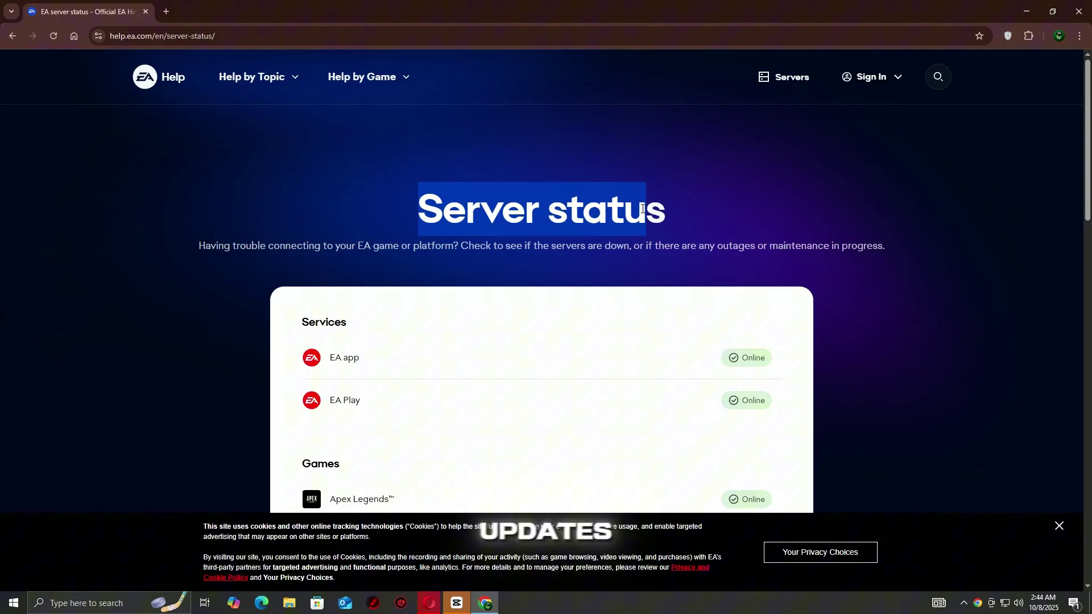
scroll(572, 343, down, 2)
scroll(561, 361, down, 2)
scroll(559, 354, down, 2)
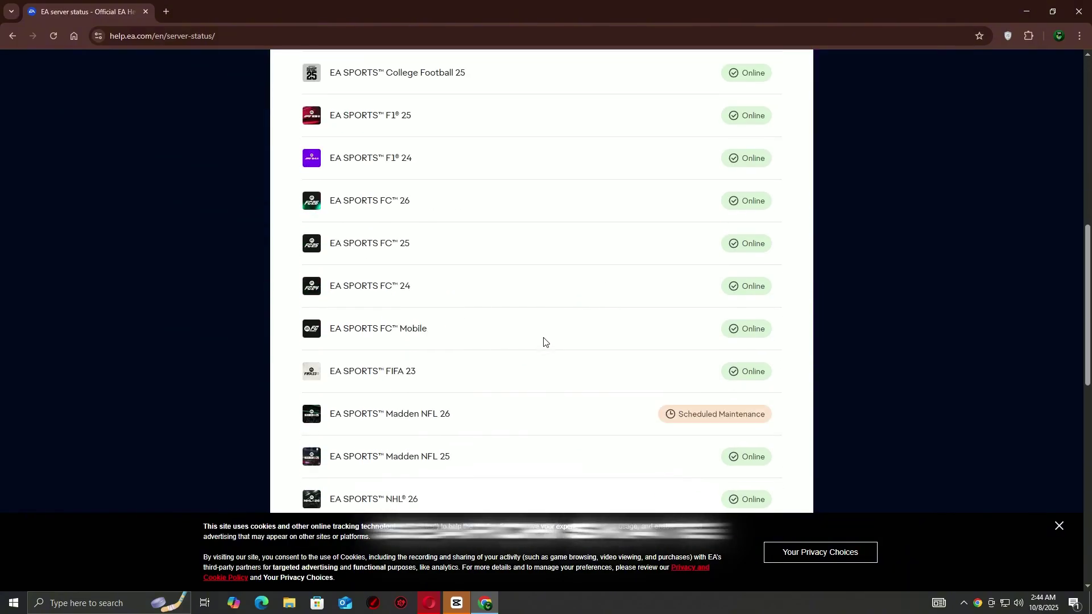
scroll(543, 342, down, 2)
scroll(529, 336, down, 2)
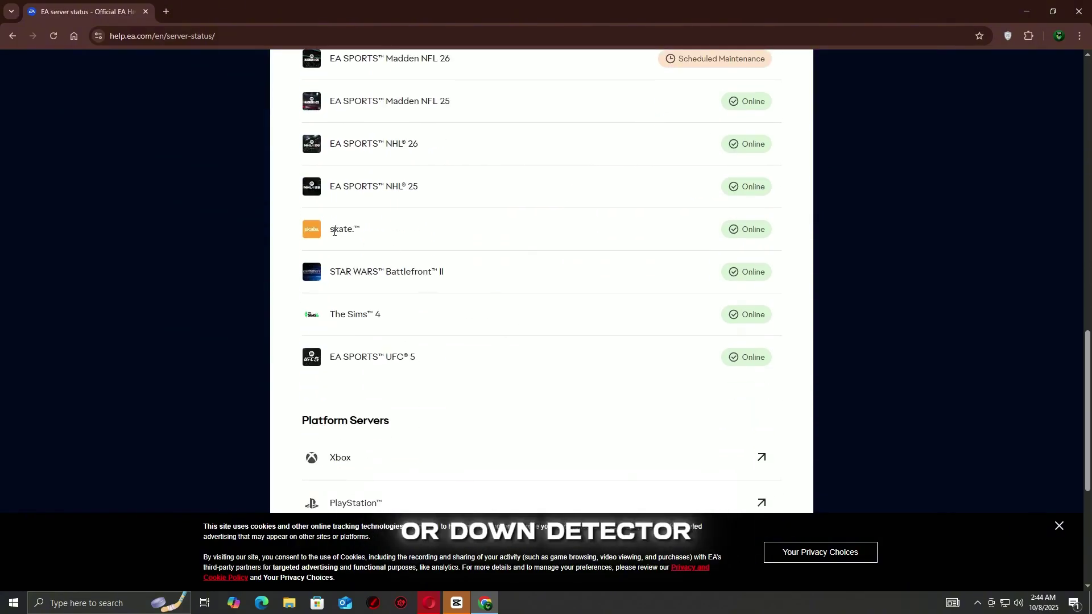
drag(334, 230, 360, 232)
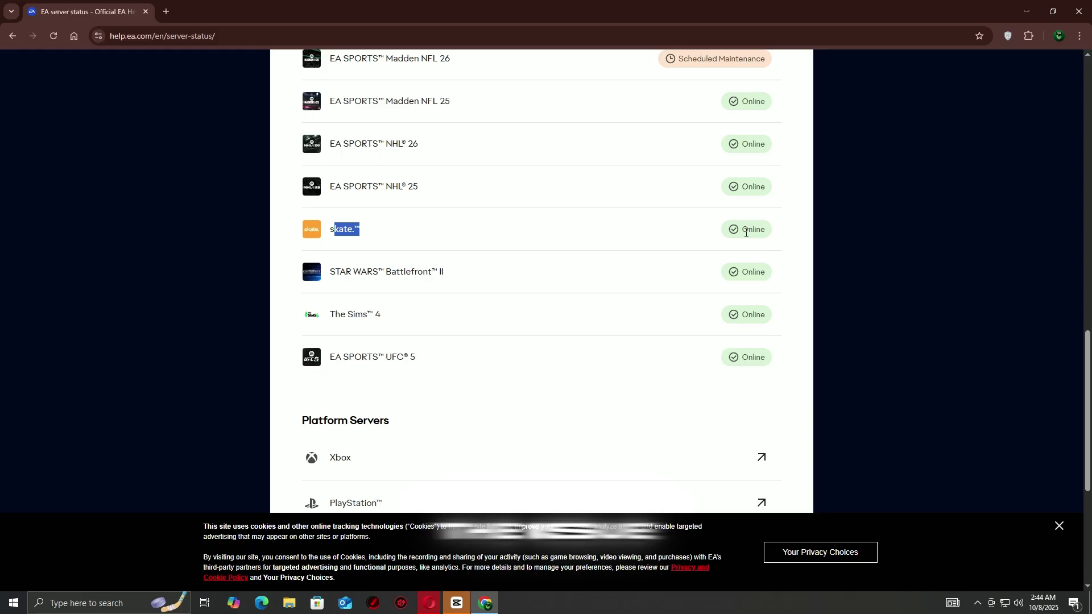
scroll(627, 244, up, 1)
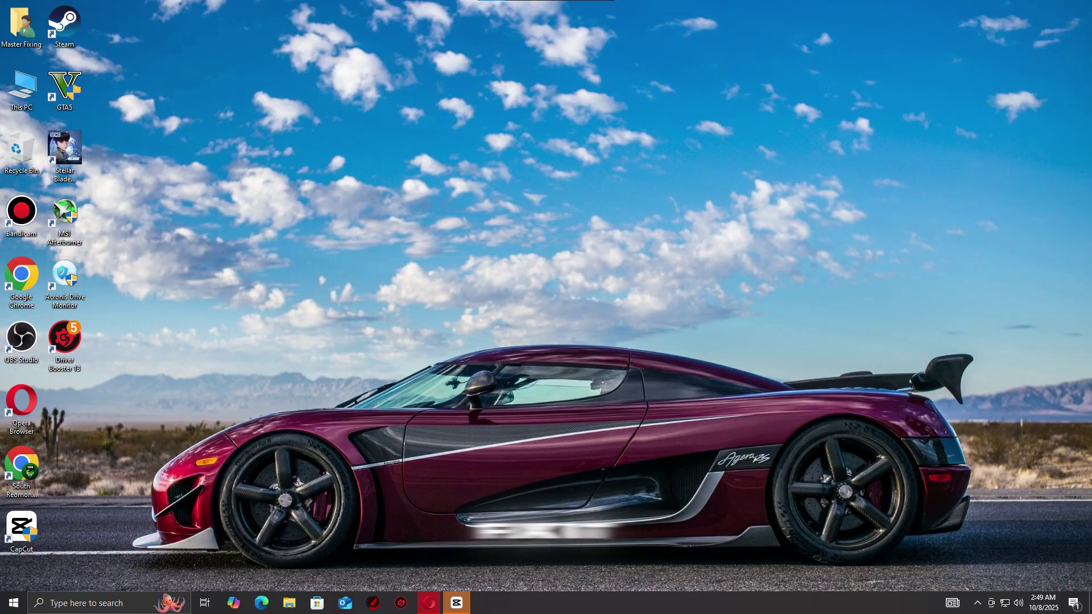
Allow BranchCache - Content Retrieval through the firewall on private and public networks
key(super+r)
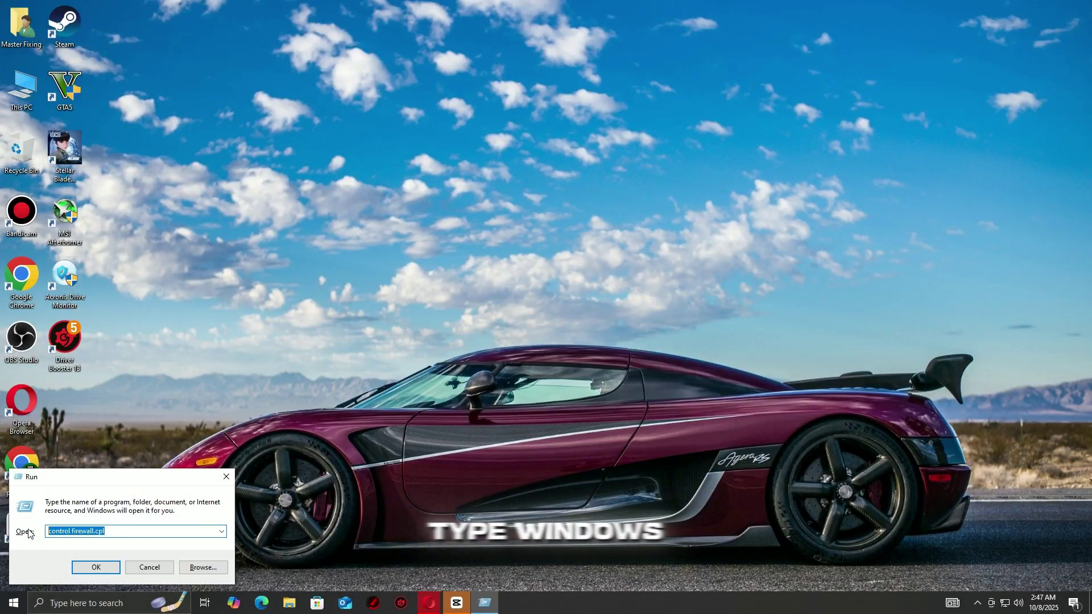
click(96, 569)
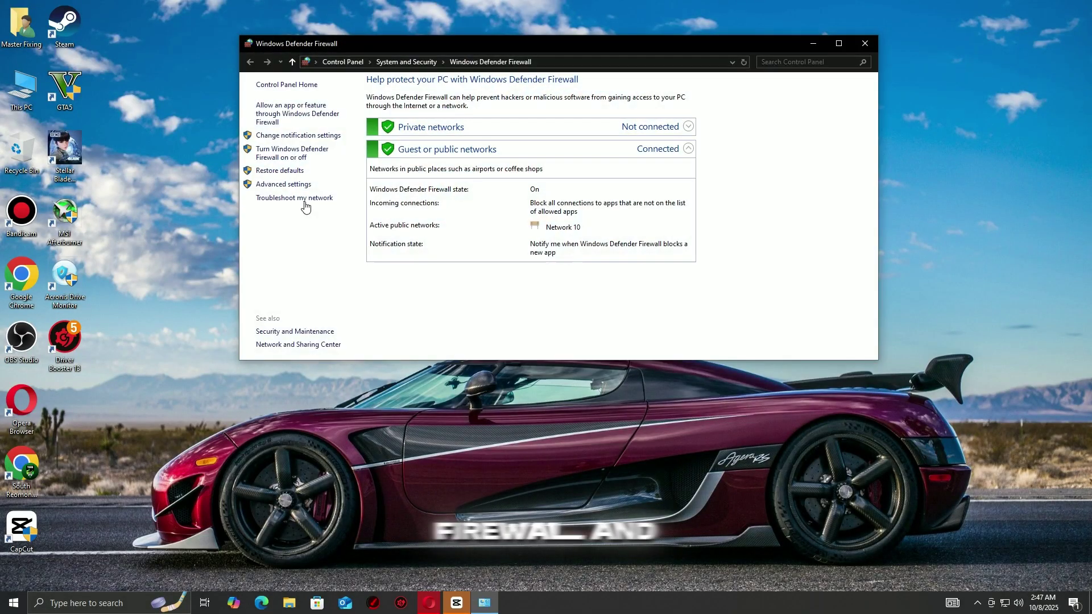
click(308, 119)
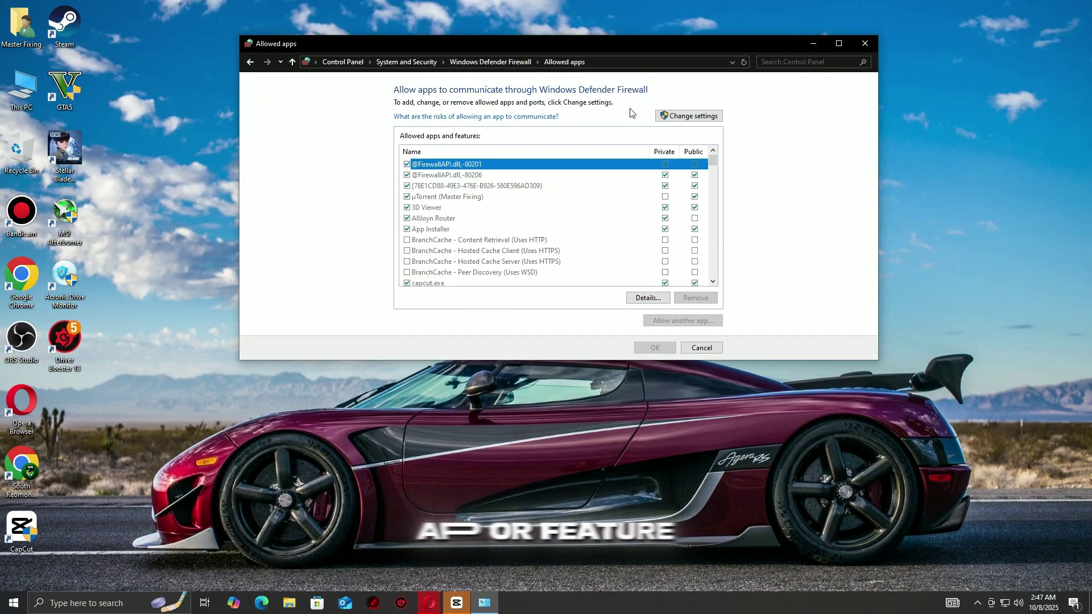
click(703, 119)
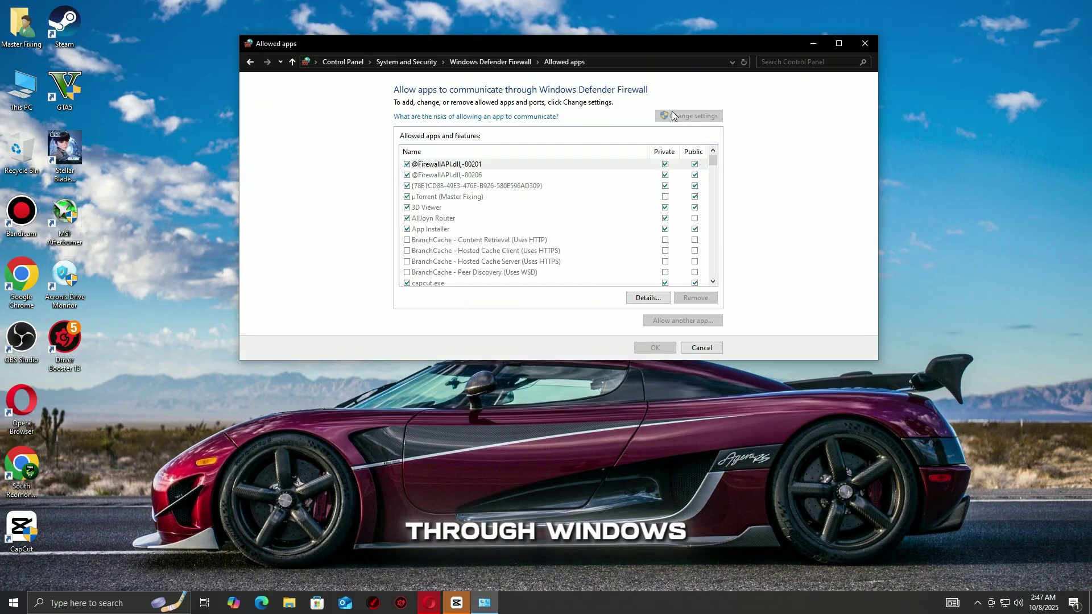
click(666, 240)
click(695, 240)
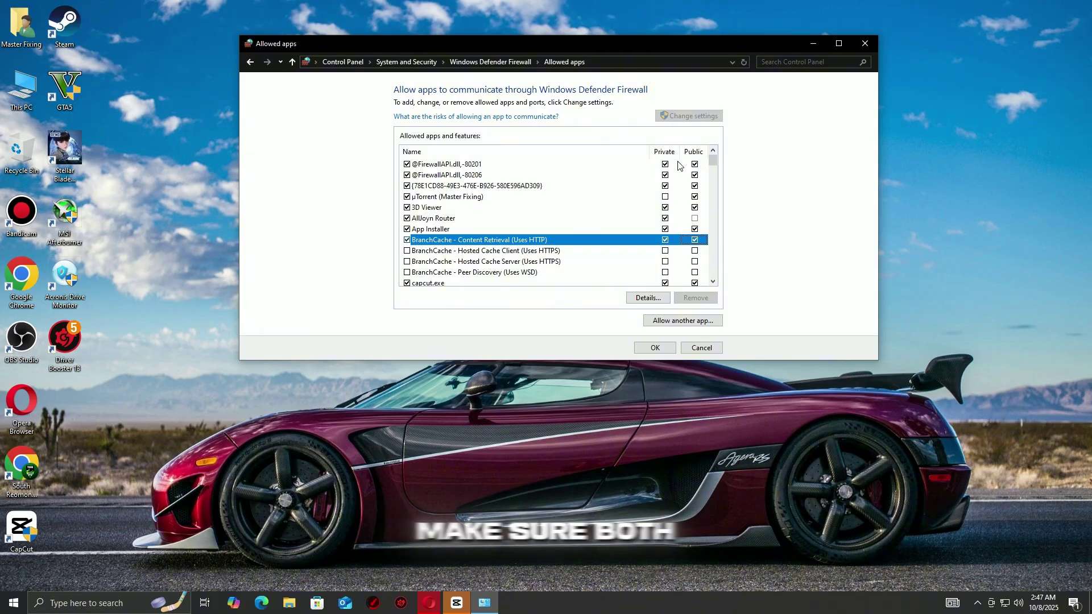
Add the Stellar Blade demo program file (SB) as an allowed firewall app
click(676, 321)
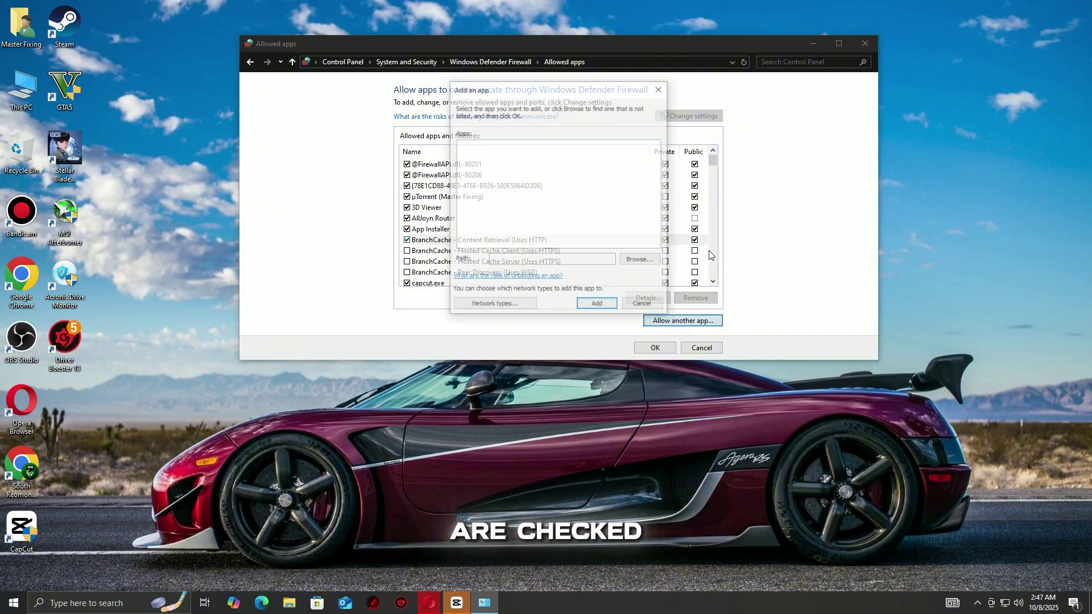
click(634, 264)
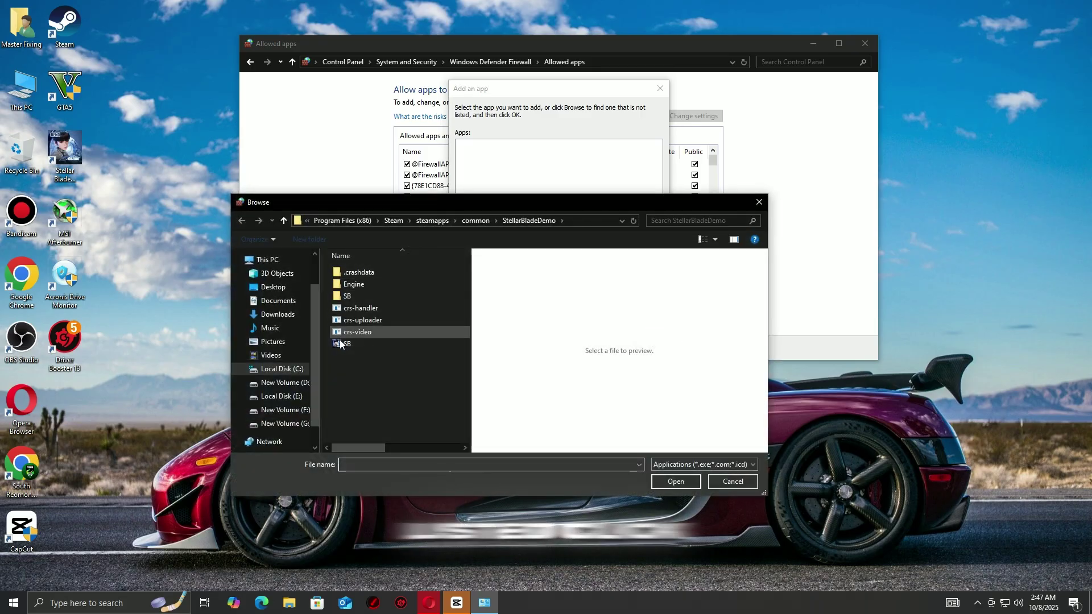
click(346, 343)
click(677, 483)
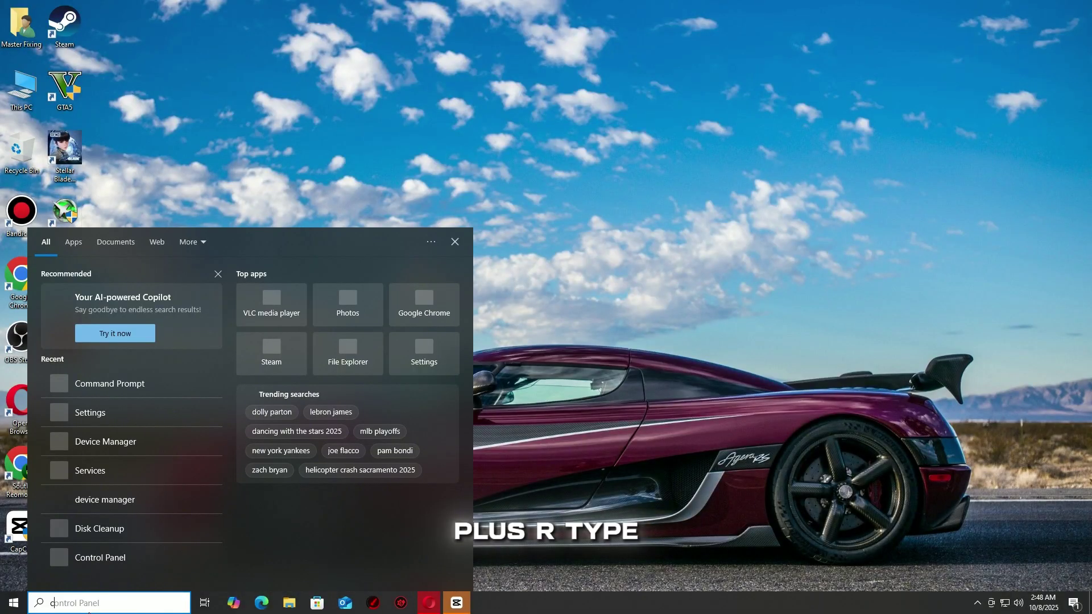
text(cmd)
Run ipconfig /renew in an administrator Command Prompt, then restart the PC
click(292, 401)
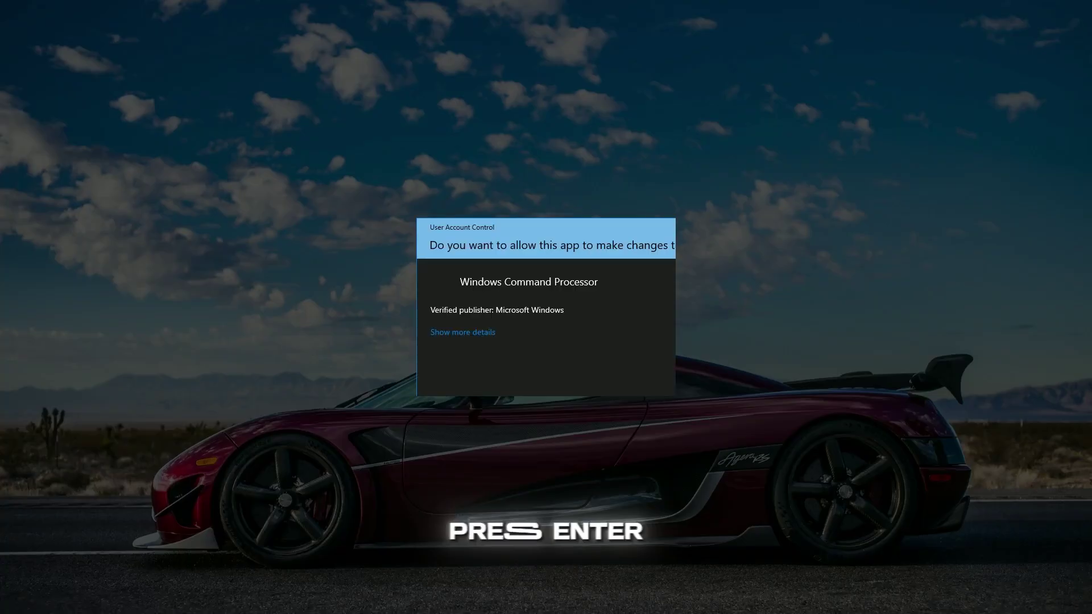
click(444, 370)
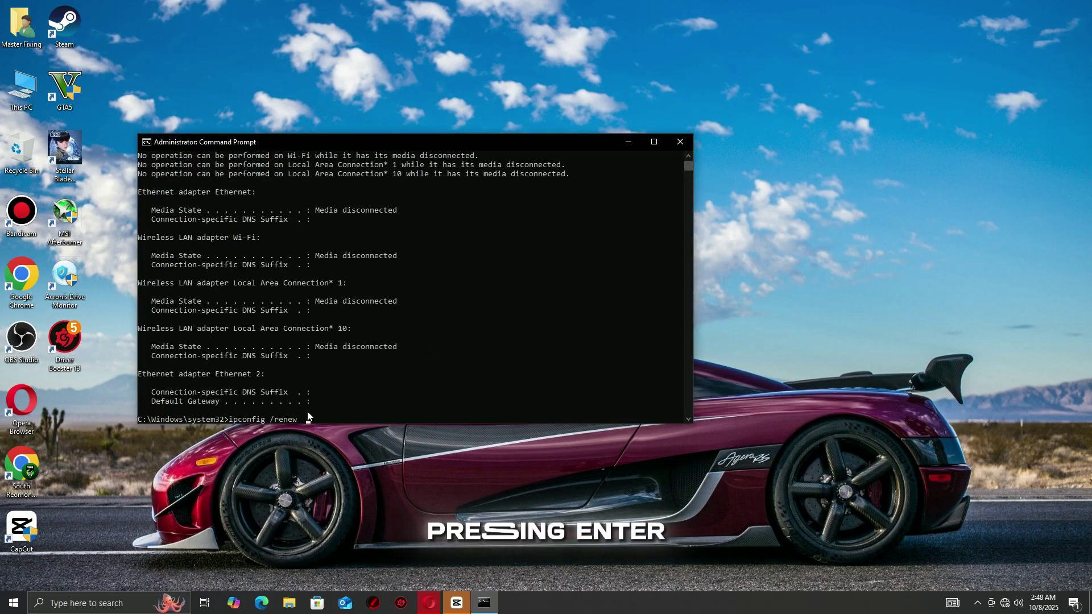
key(Return)
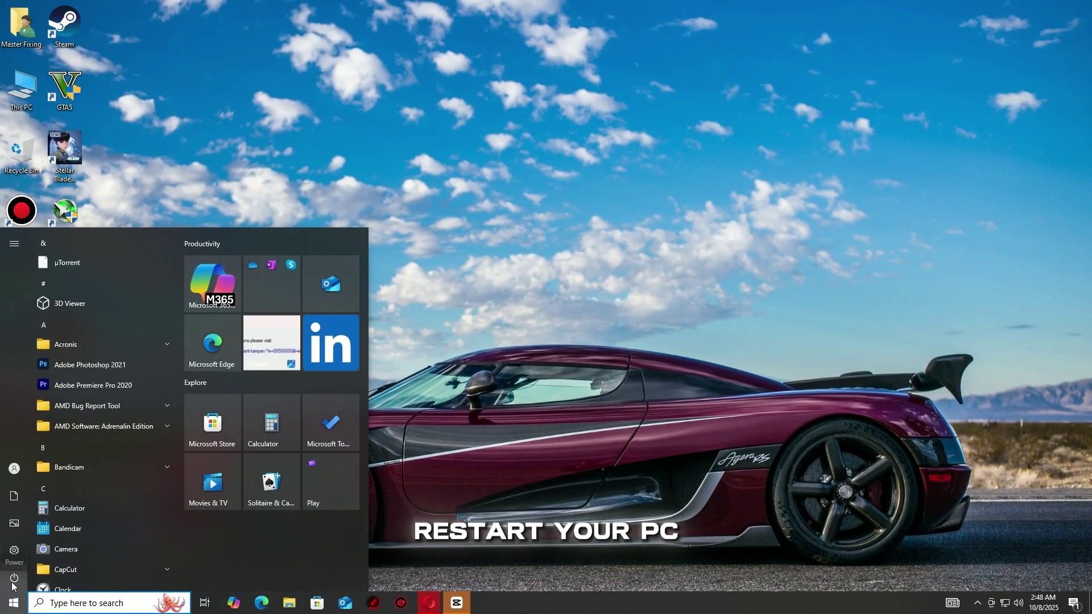
click(13, 578)
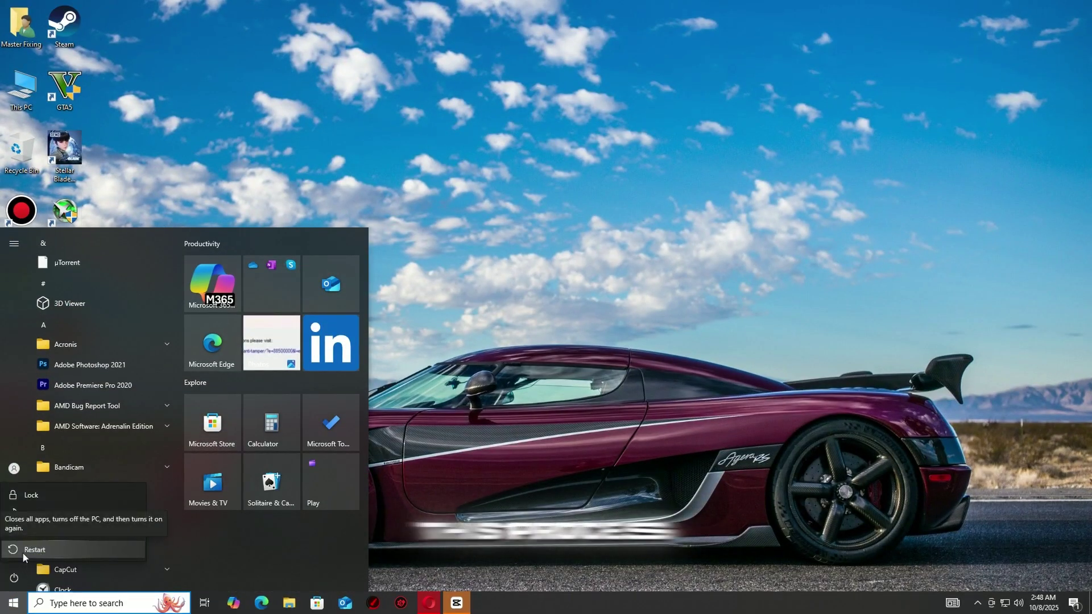
click(24, 554)
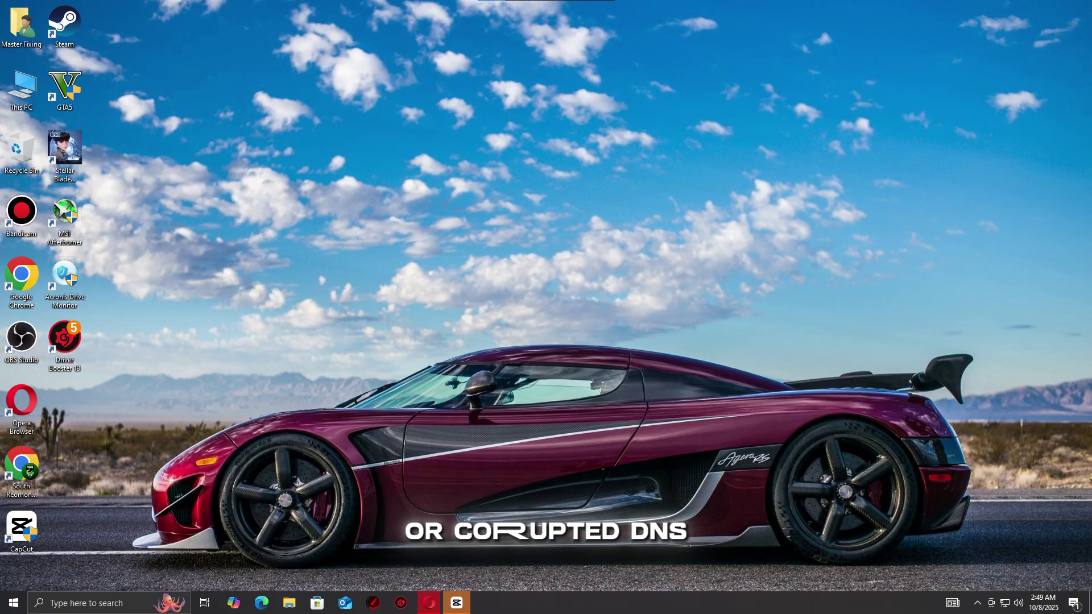